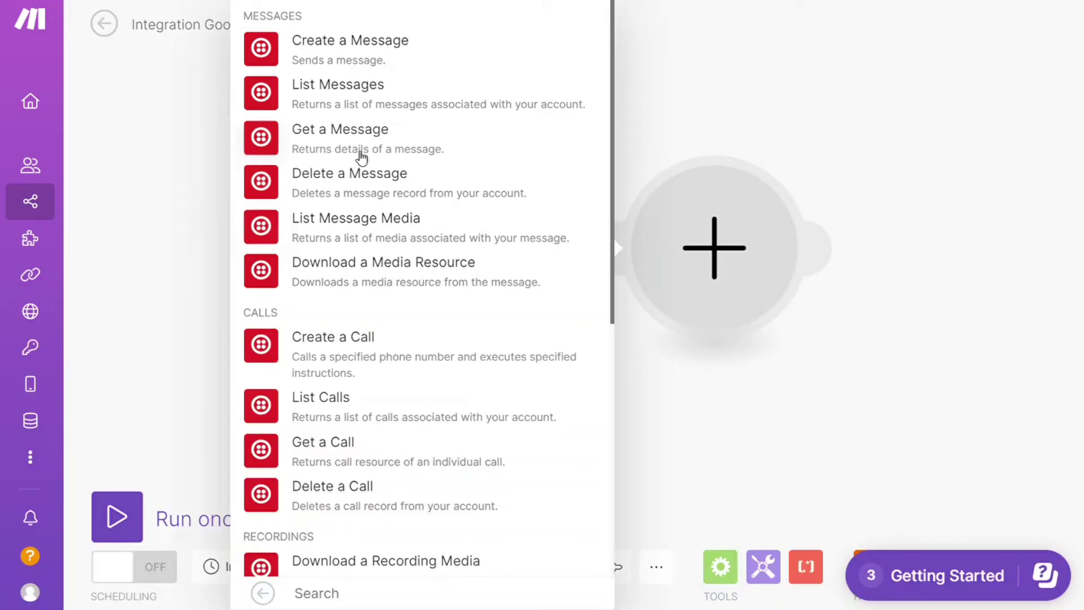
- Make Twilio Get a Message the new module, skip its connection, and reposition it
{"action": "left_click", "coordinate": [358, 153]}
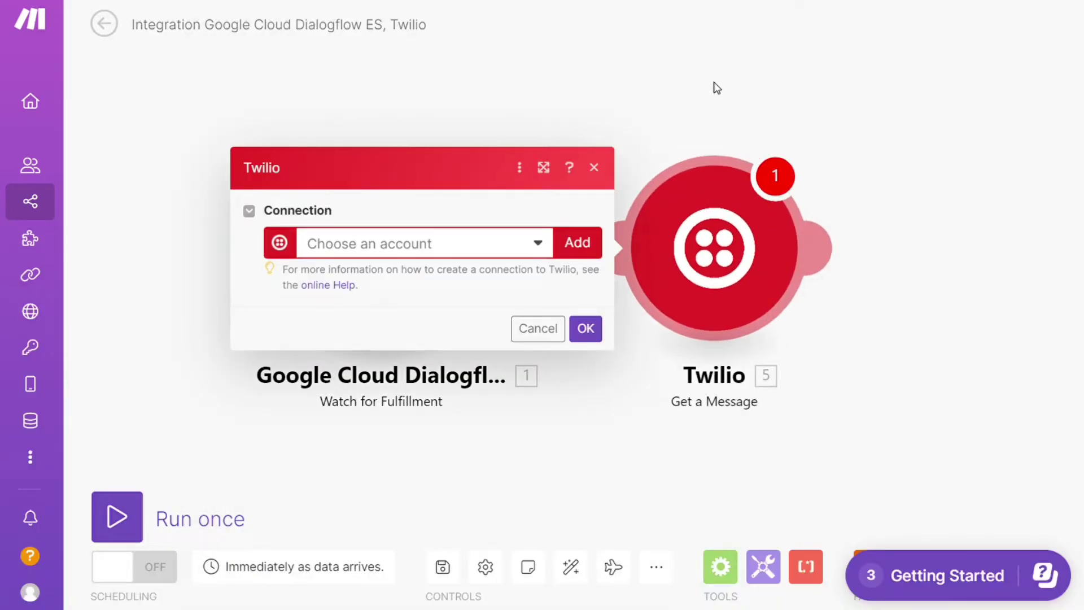
{"action": "left_click", "coordinate": [715, 87]}
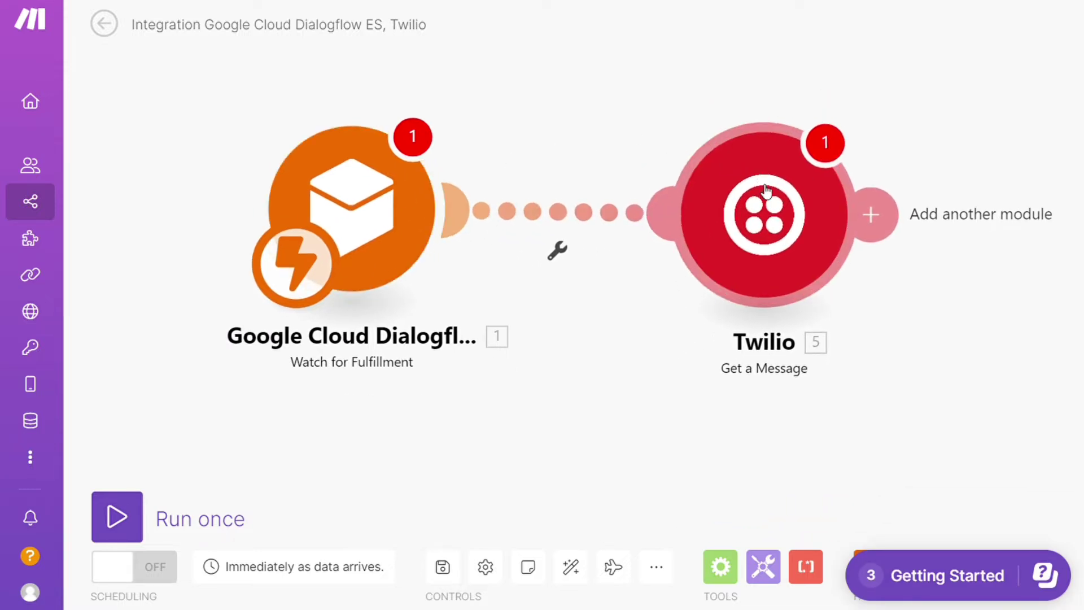
{"action": "mouse_move", "coordinate": [767, 191]}
{"action": "left_mouse_down"}
{"action": "mouse_move", "coordinate": [771, 218]}
{"action": "mouse_move", "coordinate": [725, 163]}
{"action": "left_mouse_up"}
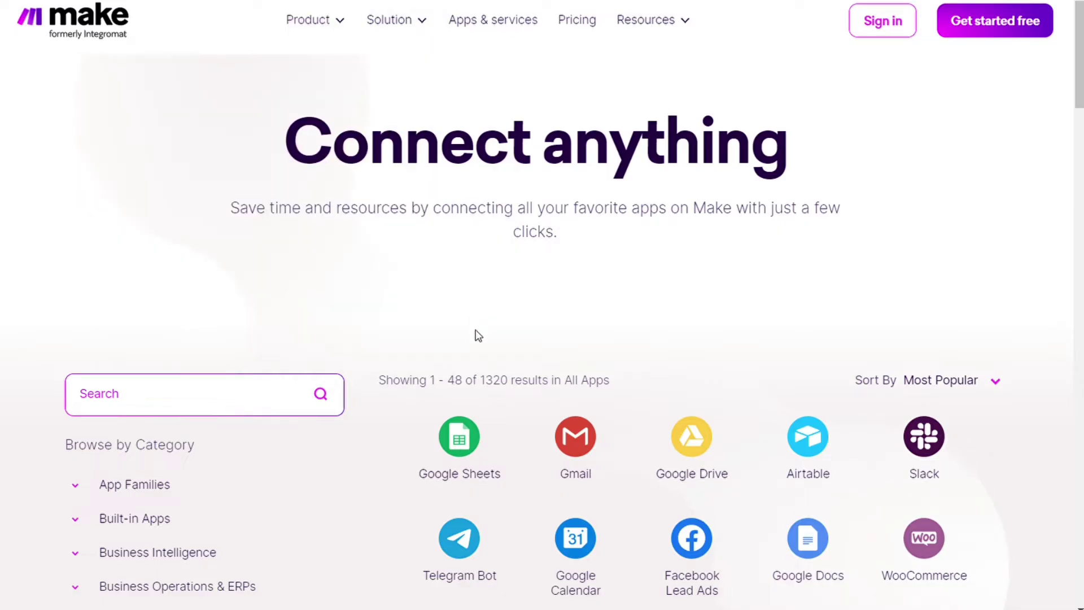
- Move from the Apps & services directory to the empty Sign up form
{"action": "left_click_drag", "start_coordinate": [482, 387], "coordinate": [513, 387]}
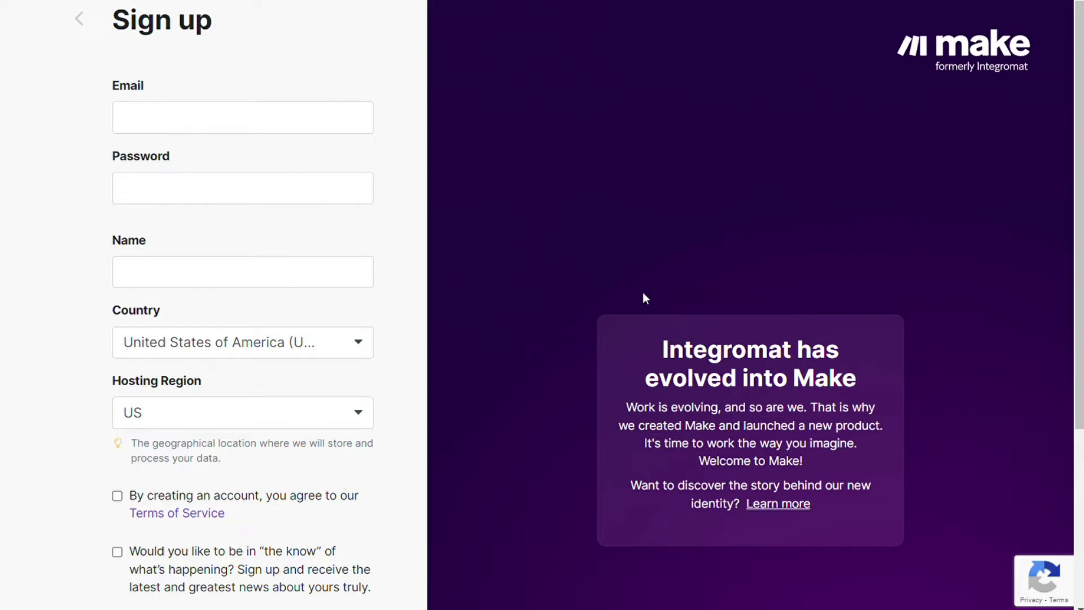
{"action": "left_click_drag", "start_coordinate": [1079, 174], "coordinate": [1060, 390]}
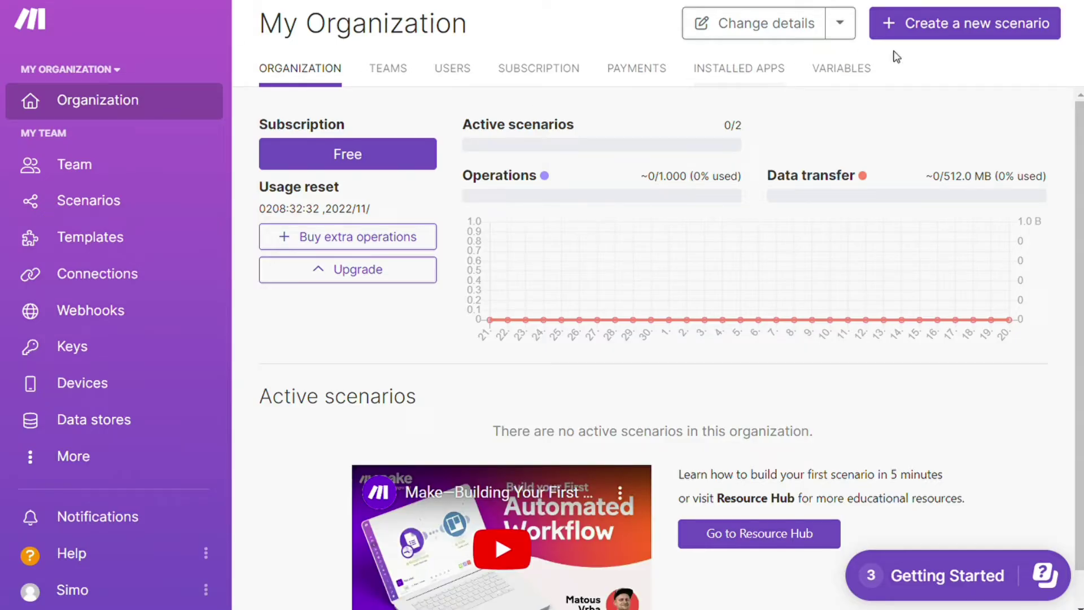
- Create a new scenario and set Twilio Watch Messages as its trigger
{"action": "left_click", "coordinate": [993, 29]}
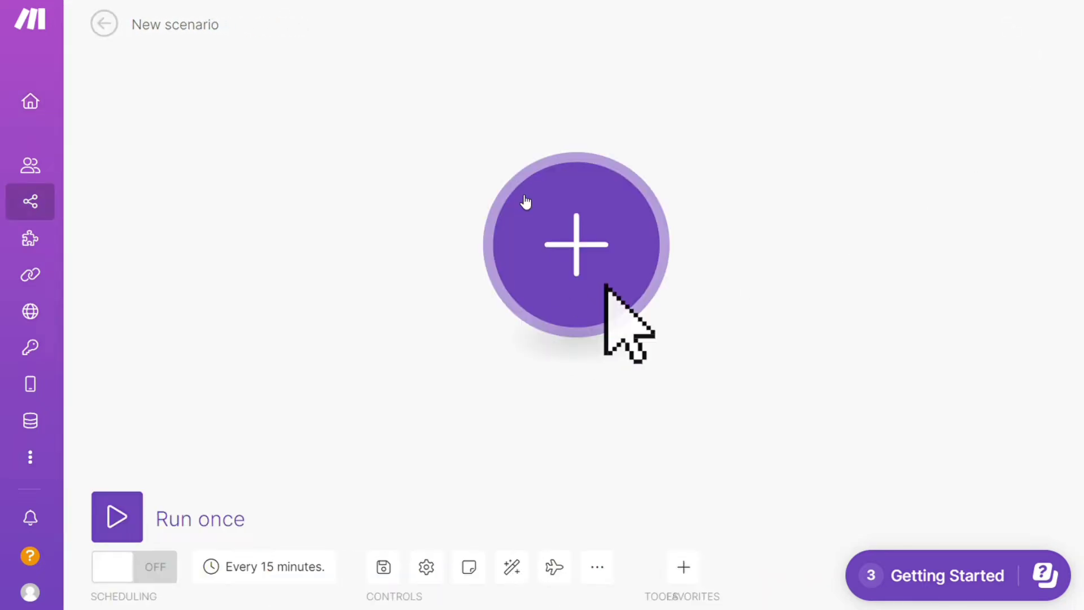
{"action": "left_click", "coordinate": [598, 241]}
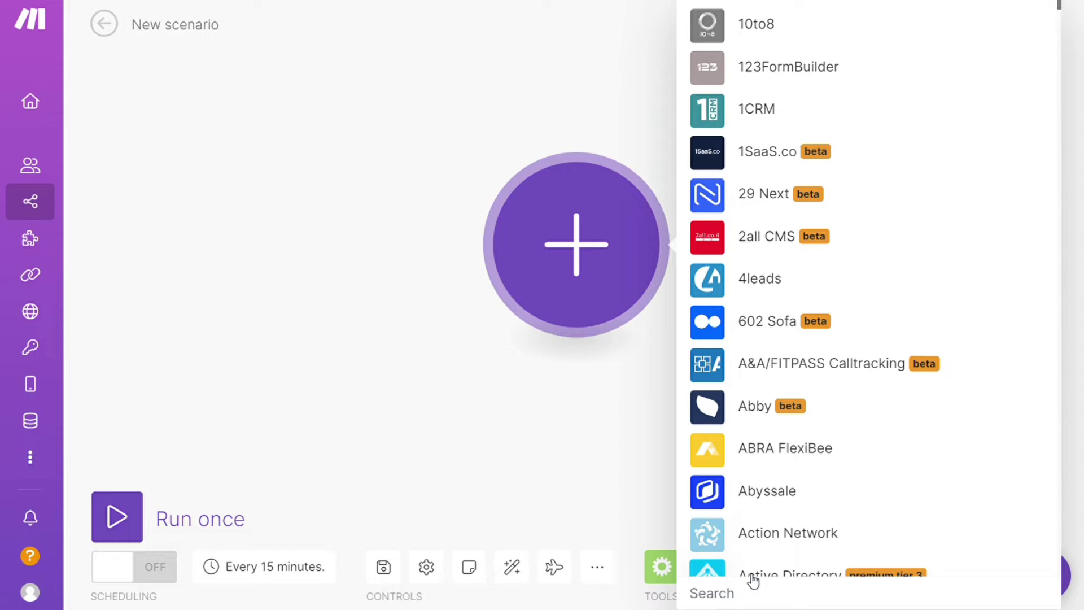
{"action": "type", "text": "twilio"}
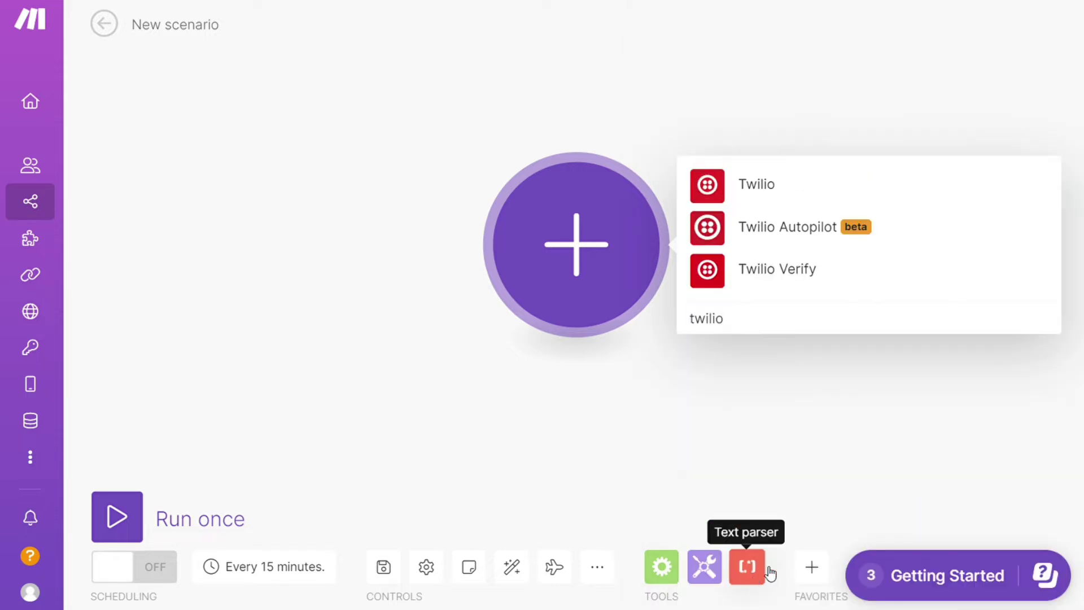
{"action": "left_click", "coordinate": [797, 196]}
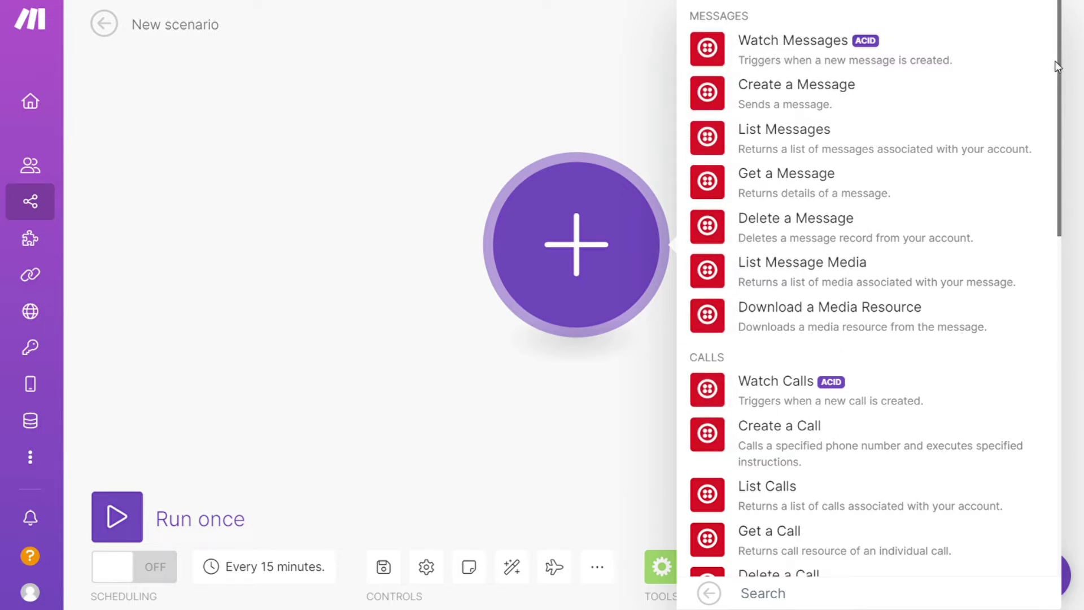
{"action": "scroll", "coordinate": [1059, 69], "scroll_direction": "down", "scroll_amount": 1}
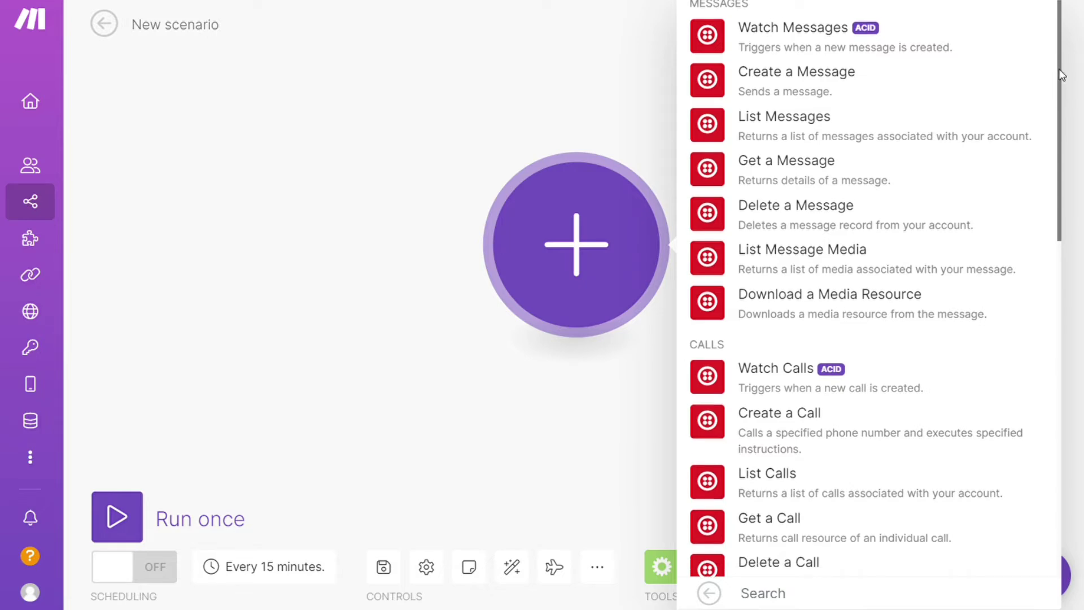
{"action": "scroll", "coordinate": [1047, 235], "scroll_direction": "down", "scroll_amount": 5}
{"action": "scroll", "coordinate": [1017, 387], "scroll_direction": "down", "scroll_amount": 5}
{"action": "scroll", "coordinate": [1051, 73], "scroll_direction": "up", "scroll_amount": 10}
{"action": "scroll", "coordinate": [1050, 73], "scroll_direction": "up", "scroll_amount": 1}
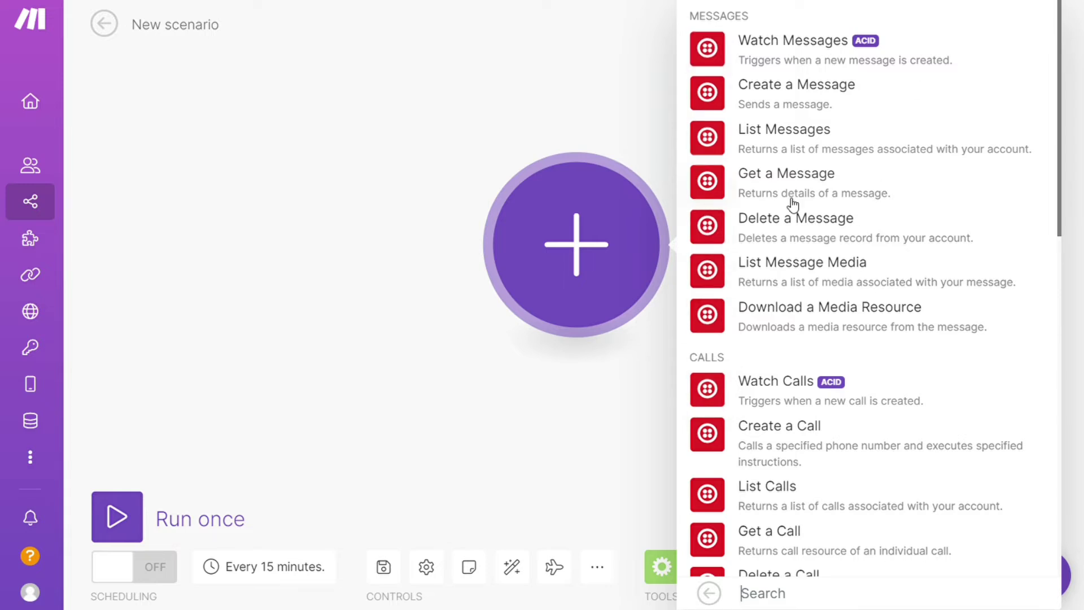
{"action": "left_click", "coordinate": [797, 54]}
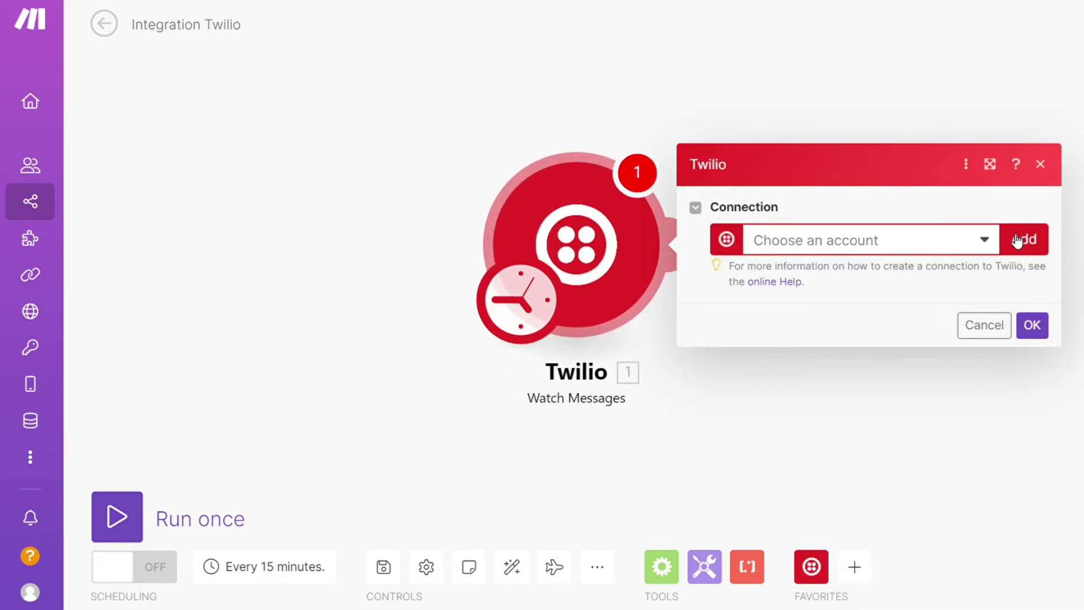
- Add Google Cloud Dialogflow ES Create a Context as the second module
{"action": "left_click", "coordinate": [854, 380]}
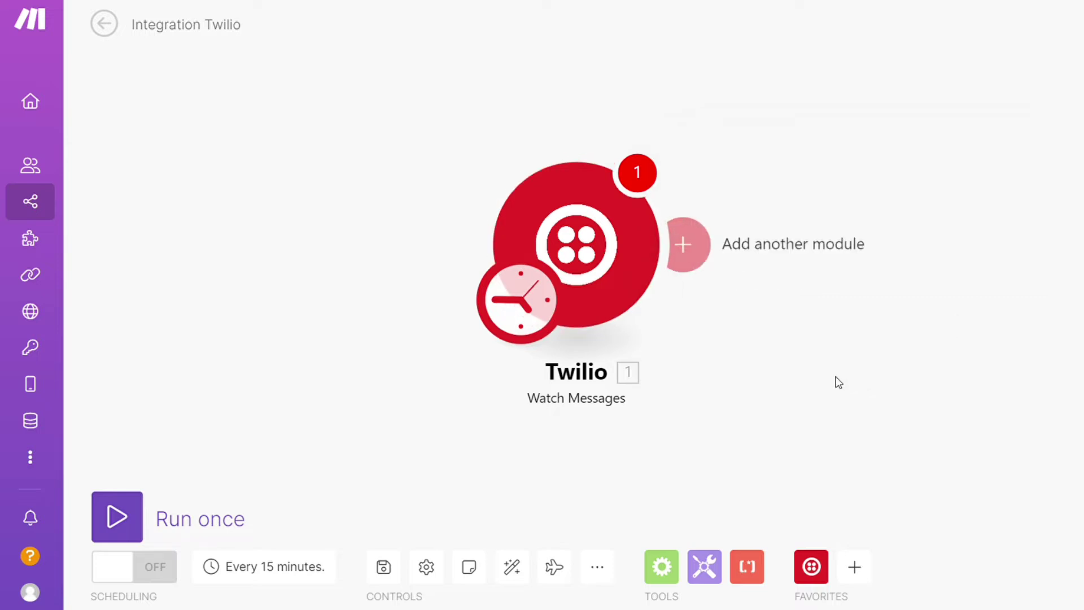
{"action": "left_click", "coordinate": [685, 245]}
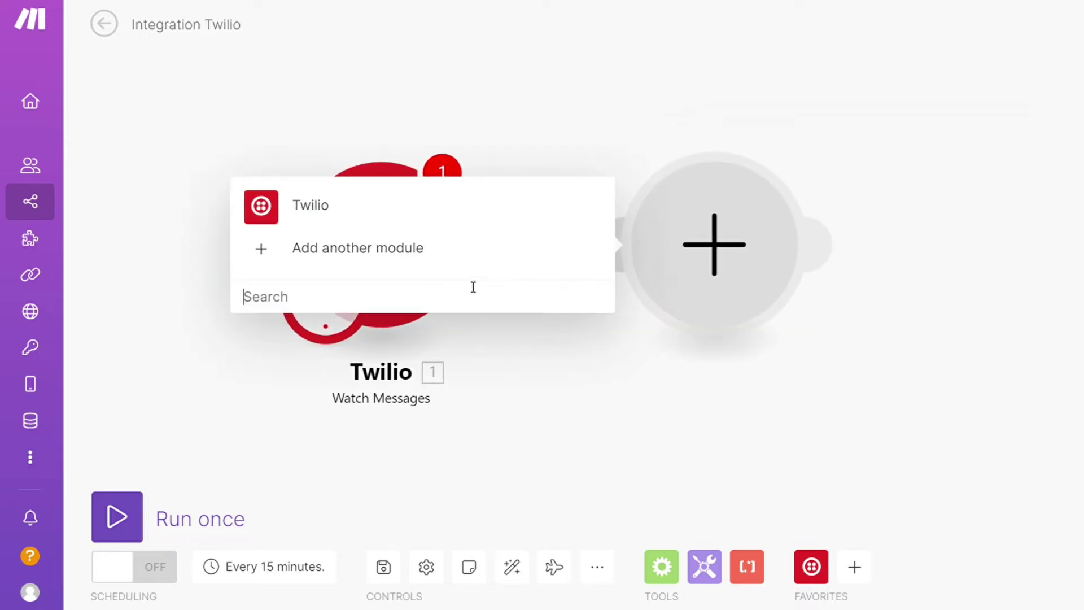
{"action": "type", "text": "dialogflow"}
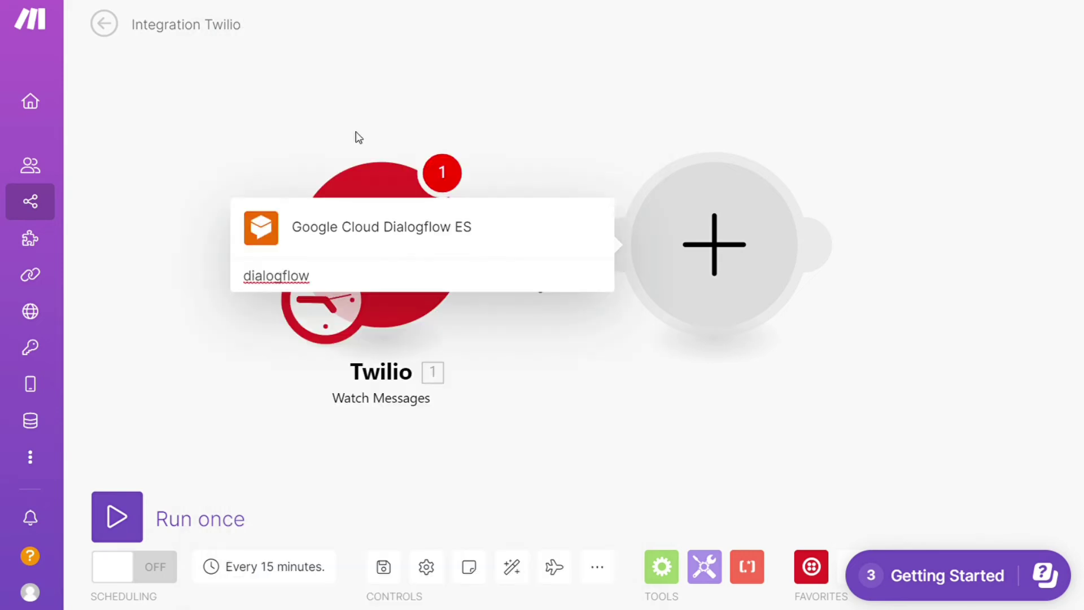
{"action": "left_click", "coordinate": [375, 243]}
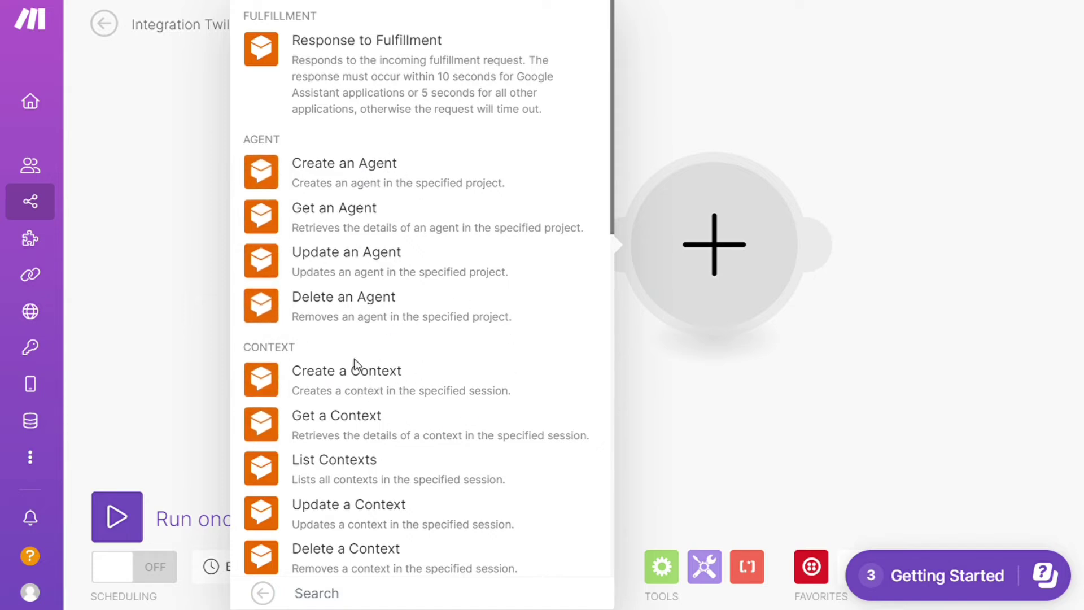
{"action": "left_click", "coordinate": [361, 387]}
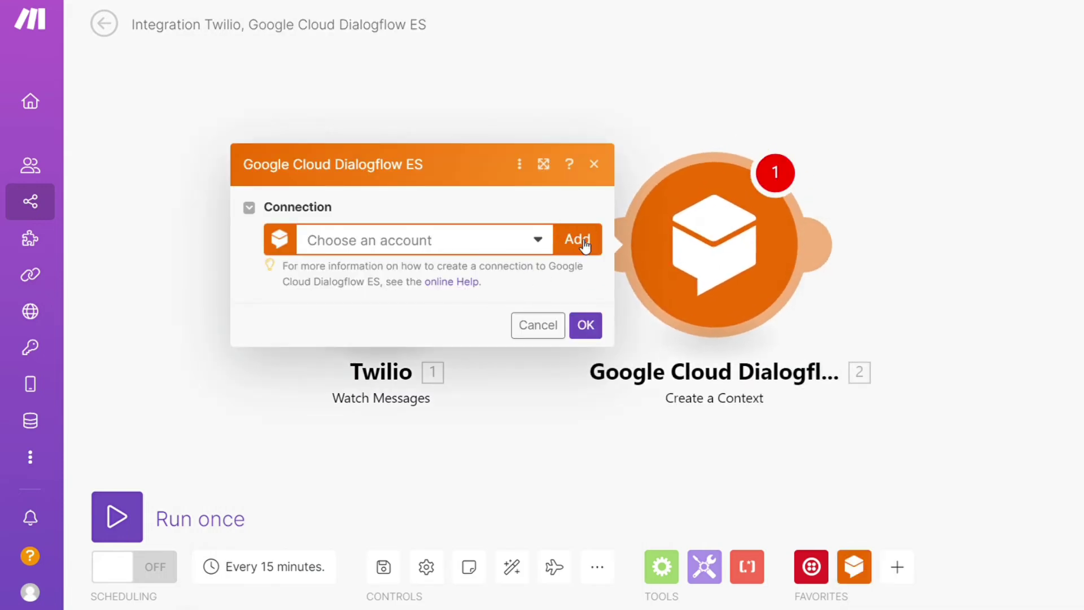
- Dismiss the Dialogflow connection and leave for templates without saving
{"action": "left_click", "coordinate": [532, 445]}
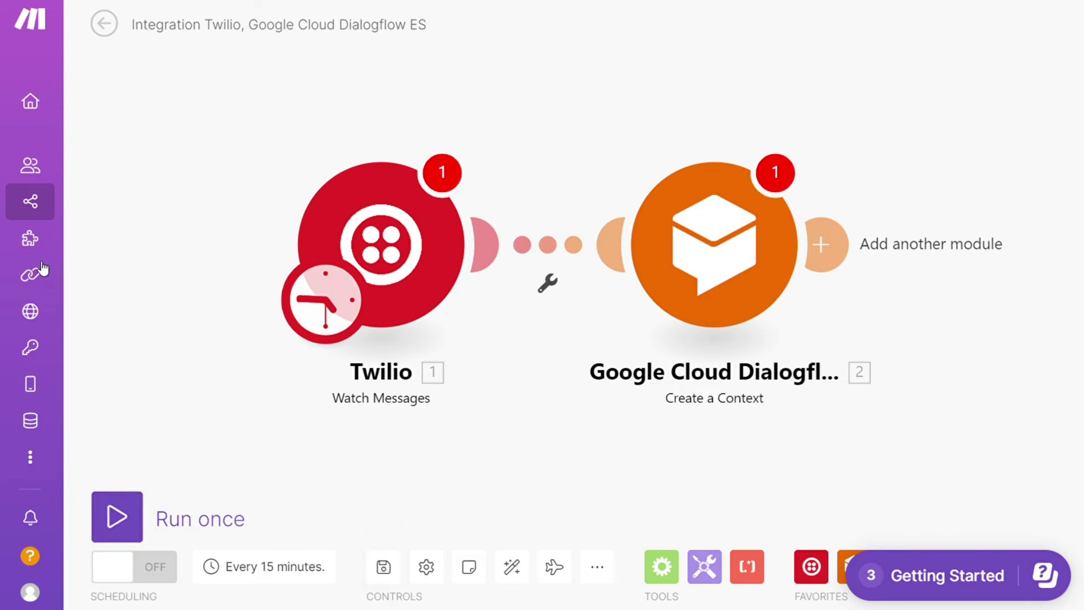
{"action": "left_click", "coordinate": [80, 244]}
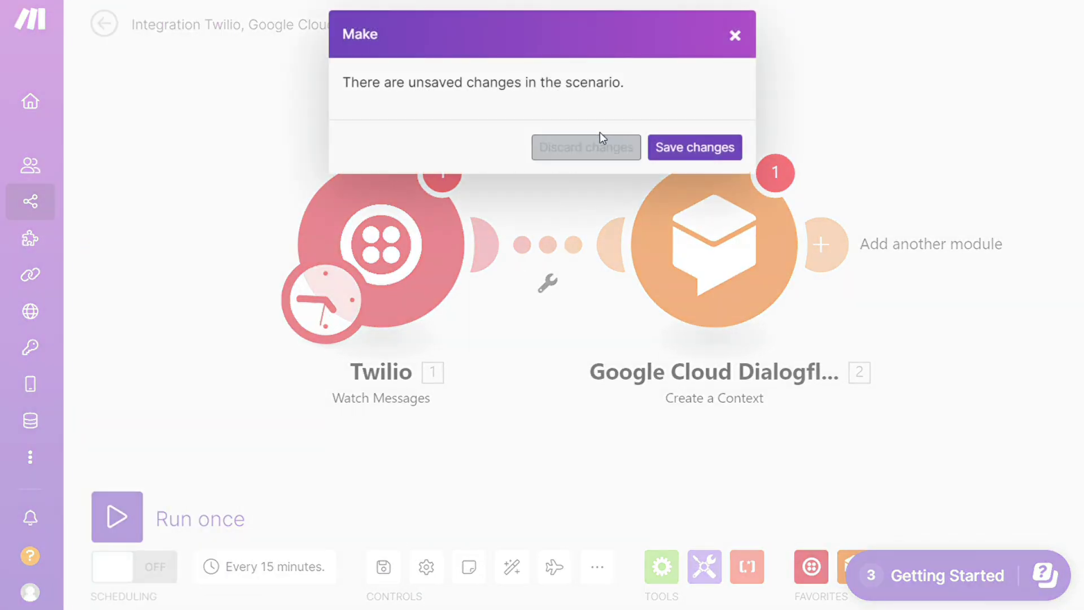
{"action": "left_click", "coordinate": [593, 148]}
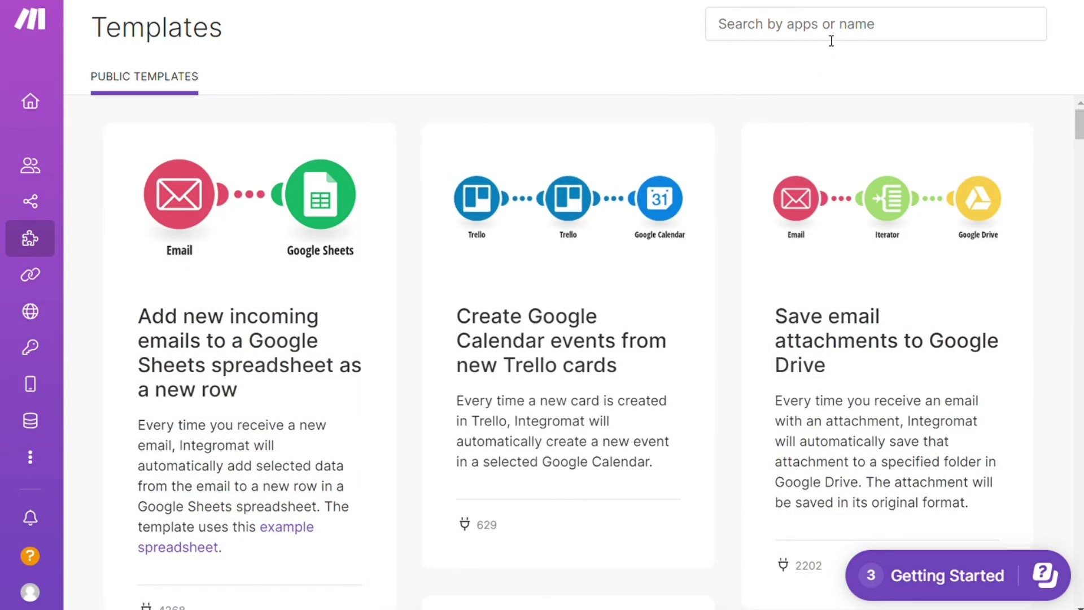
- Filter the public templates to Twilio by searching 'twil'
{"action": "left_click", "coordinate": [821, 35]}
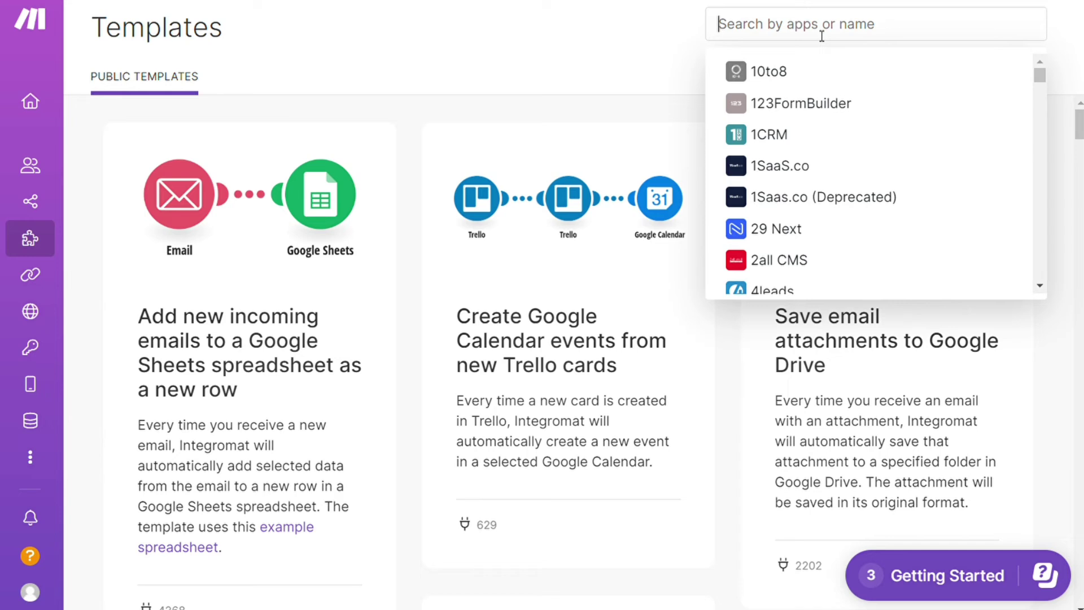
{"action": "type", "text": "twil"}
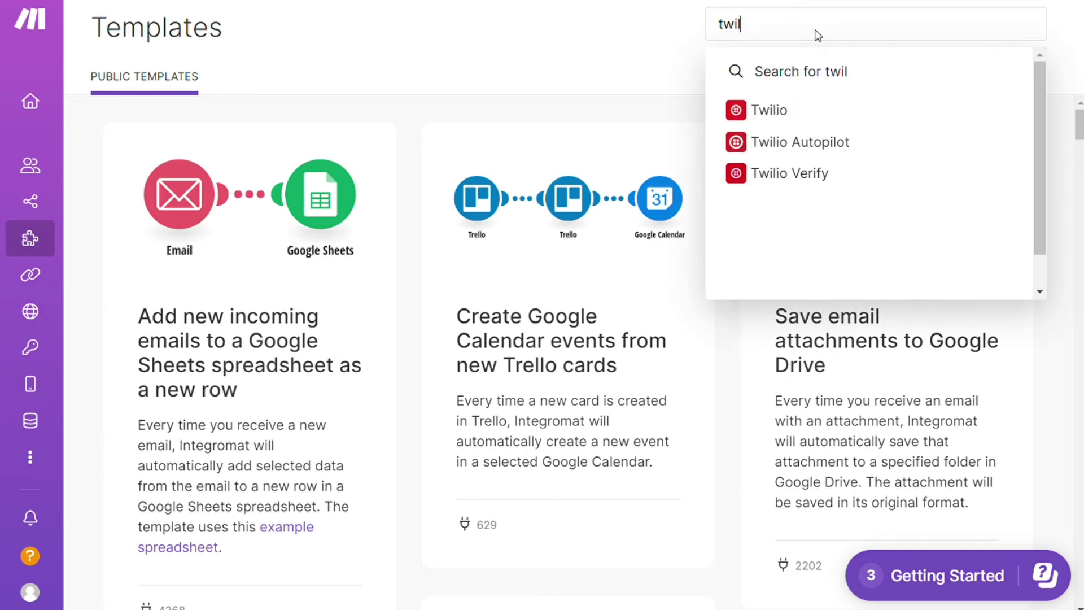
{"action": "left_click", "coordinate": [801, 116]}
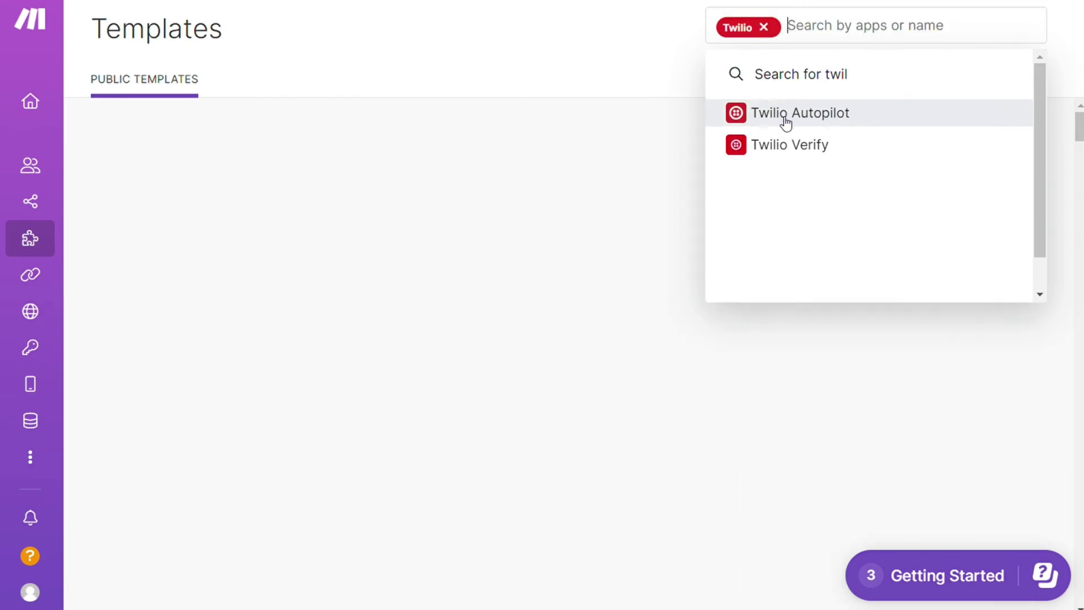
{"action": "left_click", "coordinate": [664, 118]}
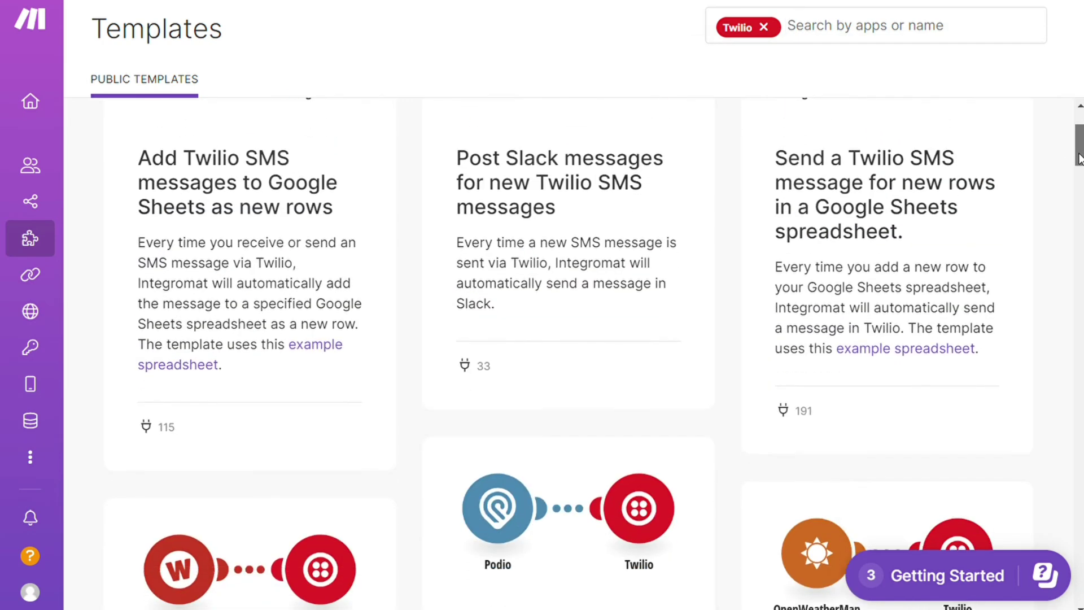
{"action": "left_click_drag", "start_coordinate": [1079, 140], "coordinate": [1079, 226]}
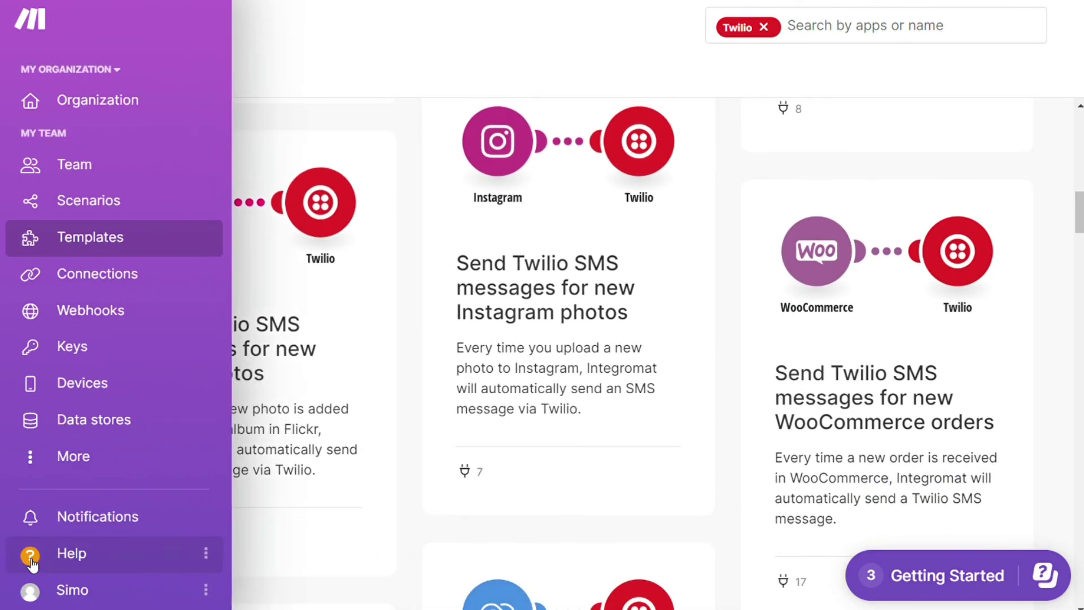
- Open Contact support from Help and go to the scenario URL field
{"action": "left_click", "coordinate": [66, 561]}
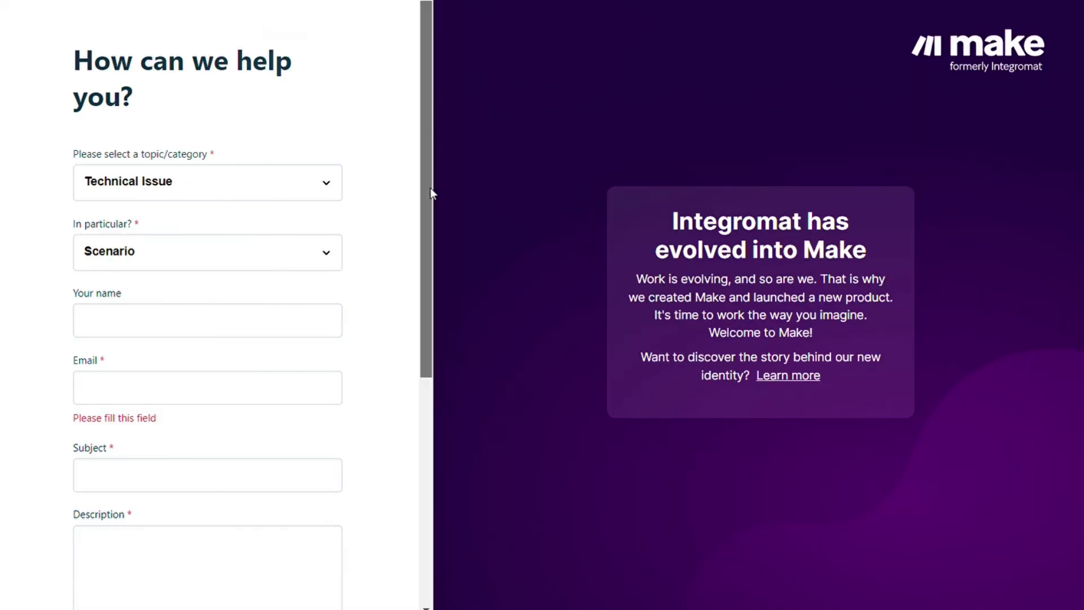
{"action": "left_click_drag", "start_coordinate": [430, 194], "coordinate": [438, 458]}
{"action": "left_click", "coordinate": [281, 305]}
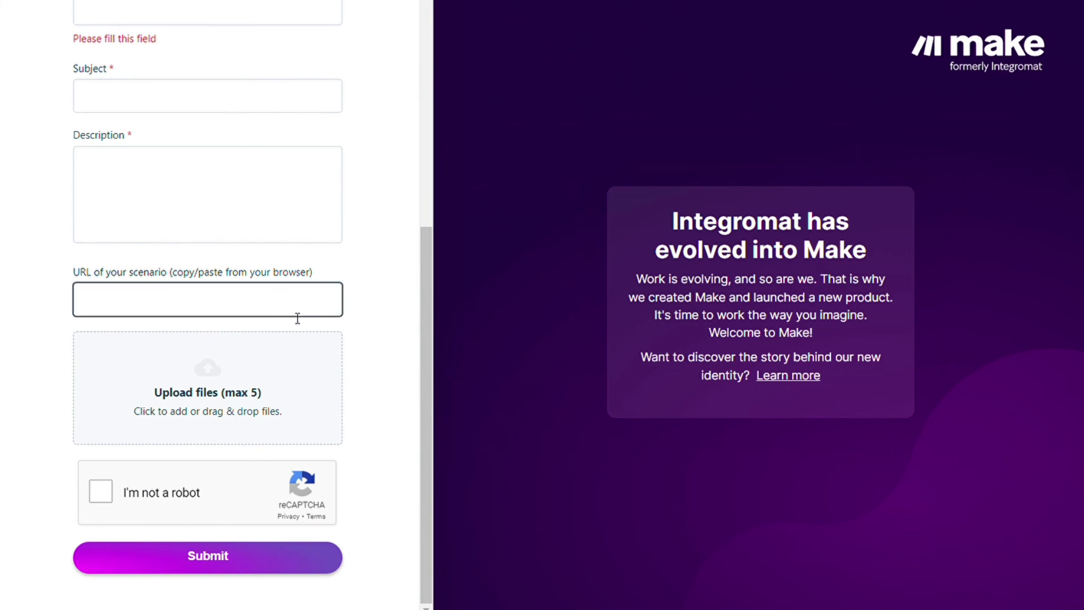